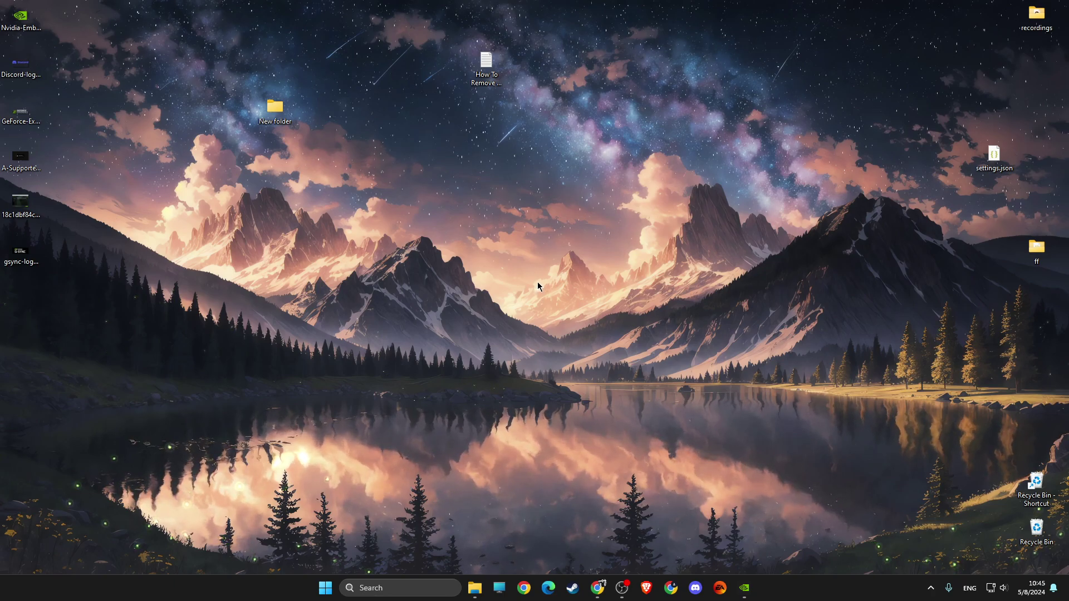
Use the Alt+Z overlay's Gallery to reveal the clip's folder in File Explorer, then close it.
key("alt+z")
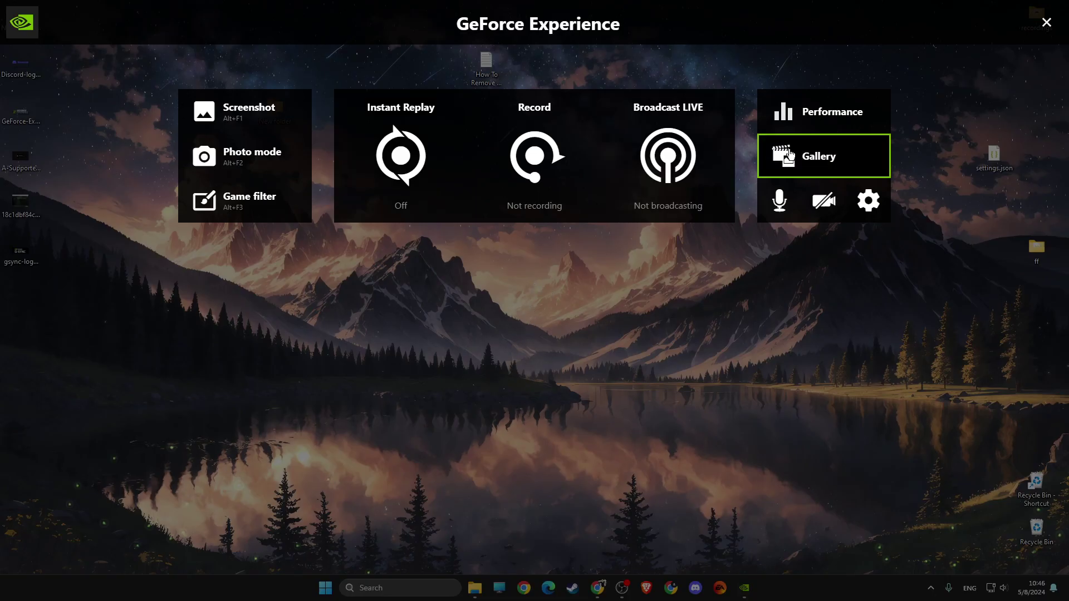
left_click(794, 160)
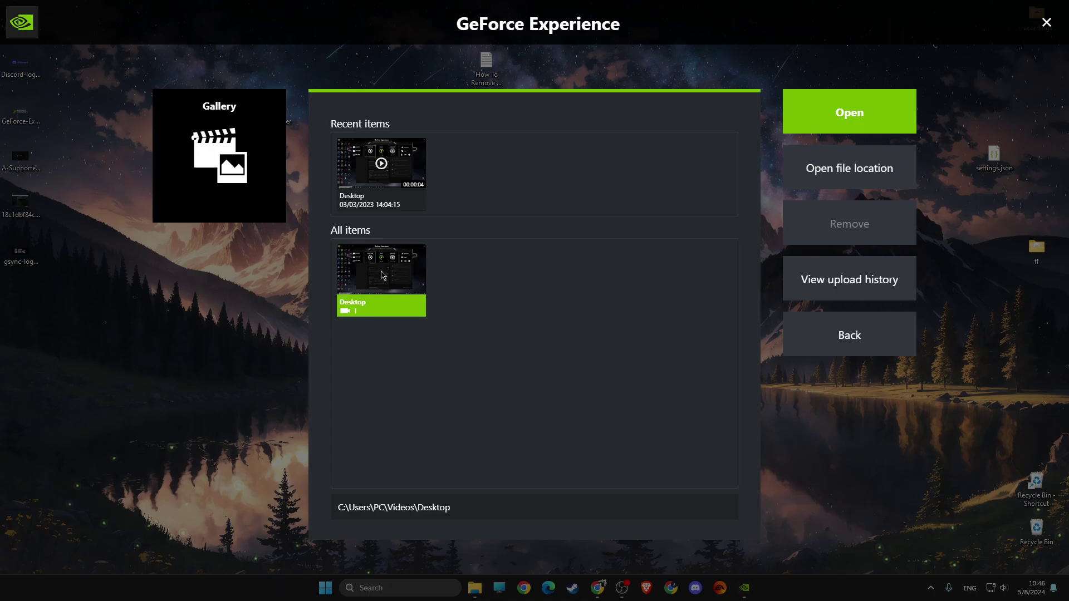
left_click(845, 167)
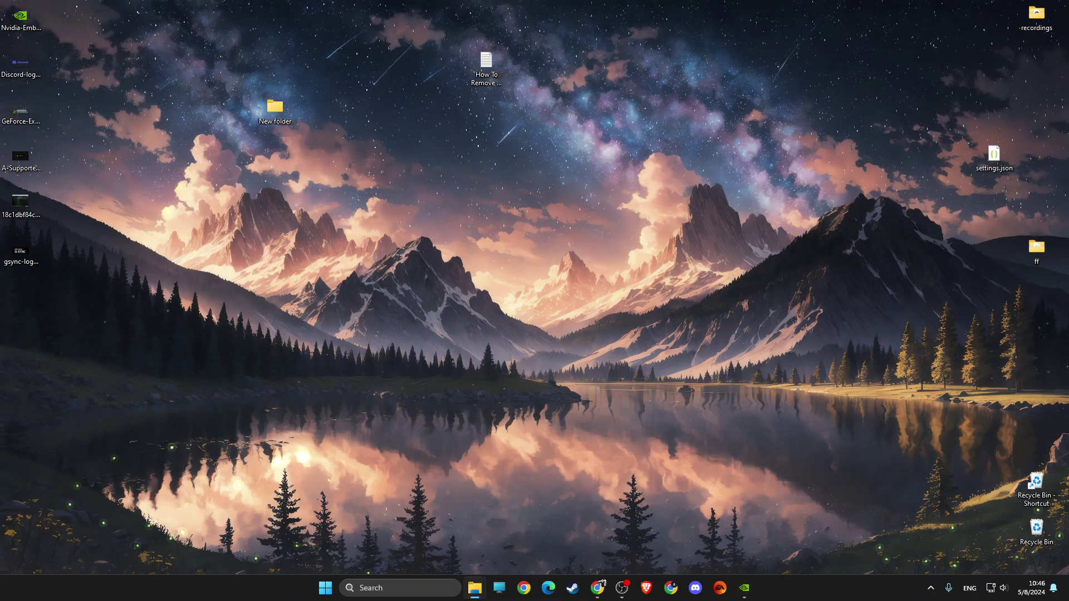
mouse_move(692, 143)
left_mouse_down()
mouse_move(634, 159)
mouse_move(609, 142)
left_mouse_up()
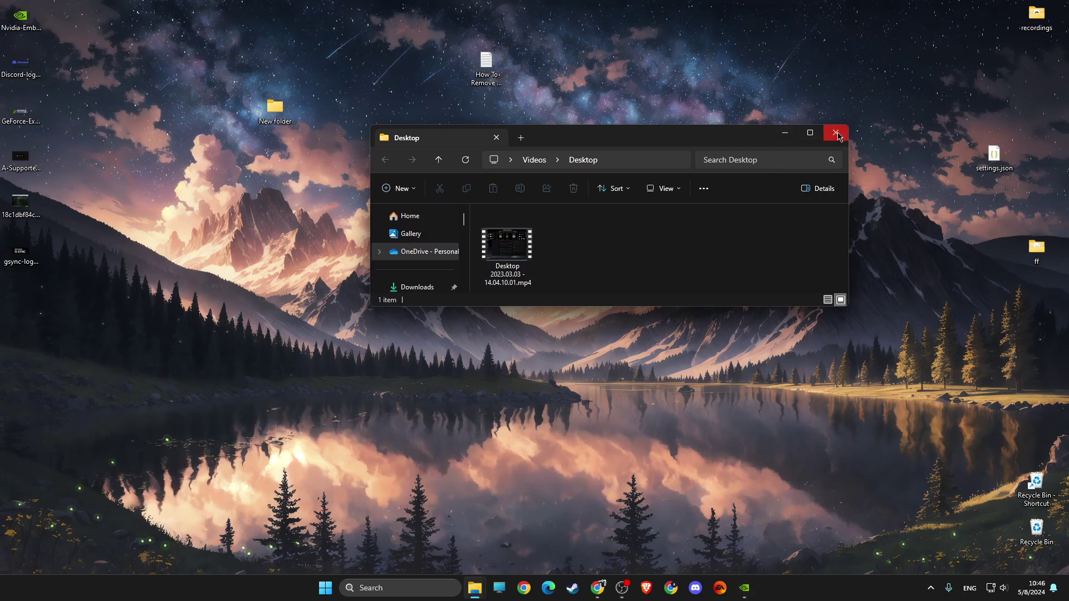
left_click(836, 134)
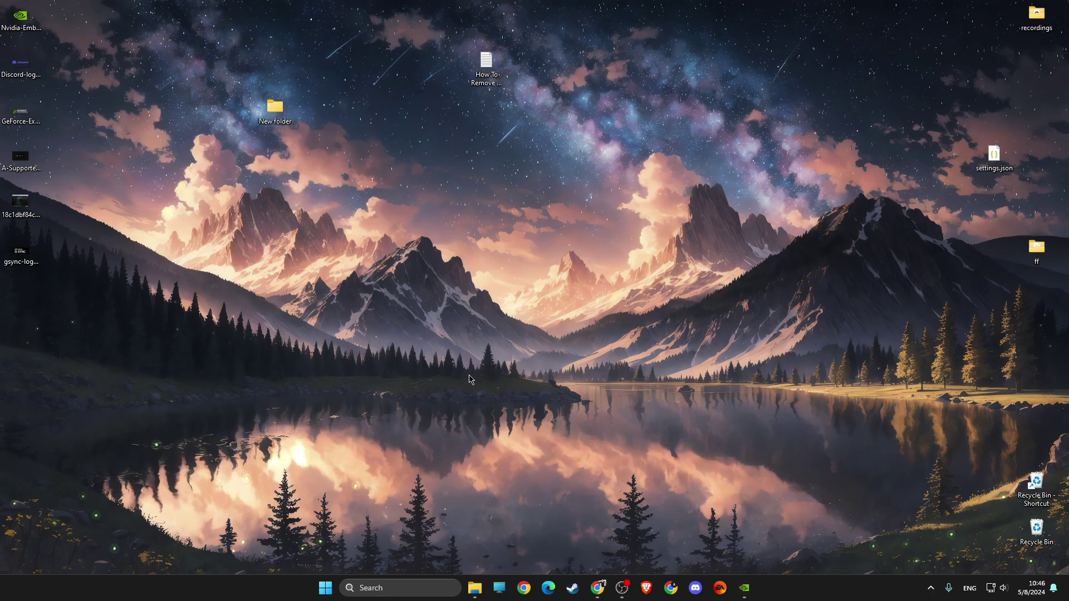
Browse File Explorer to the Videos\Desktop folder holding the clip, then close Explorer.
left_click(378, 588)
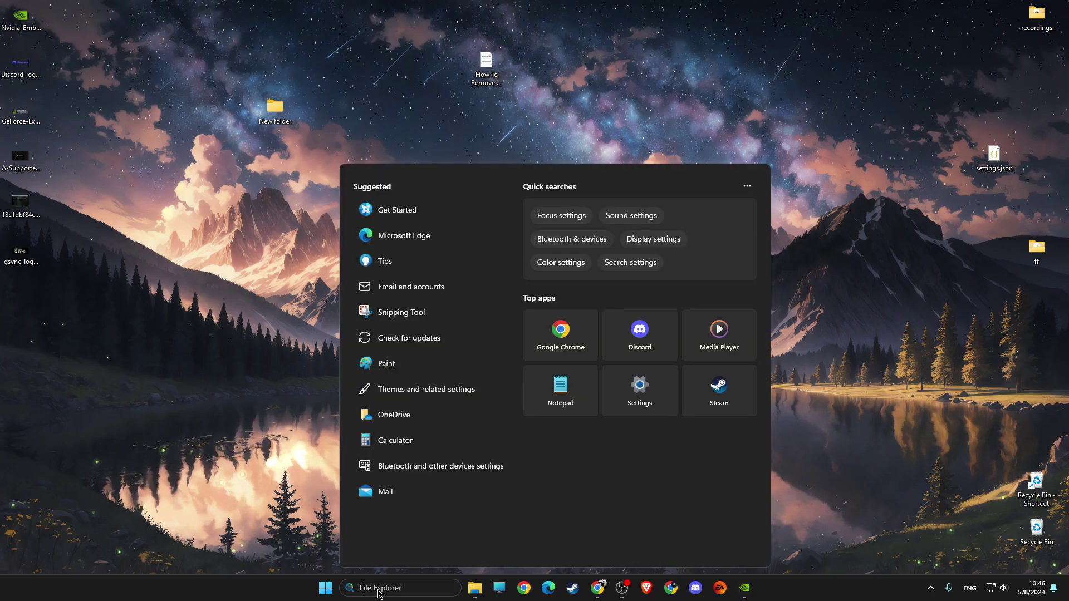
type("FILE")
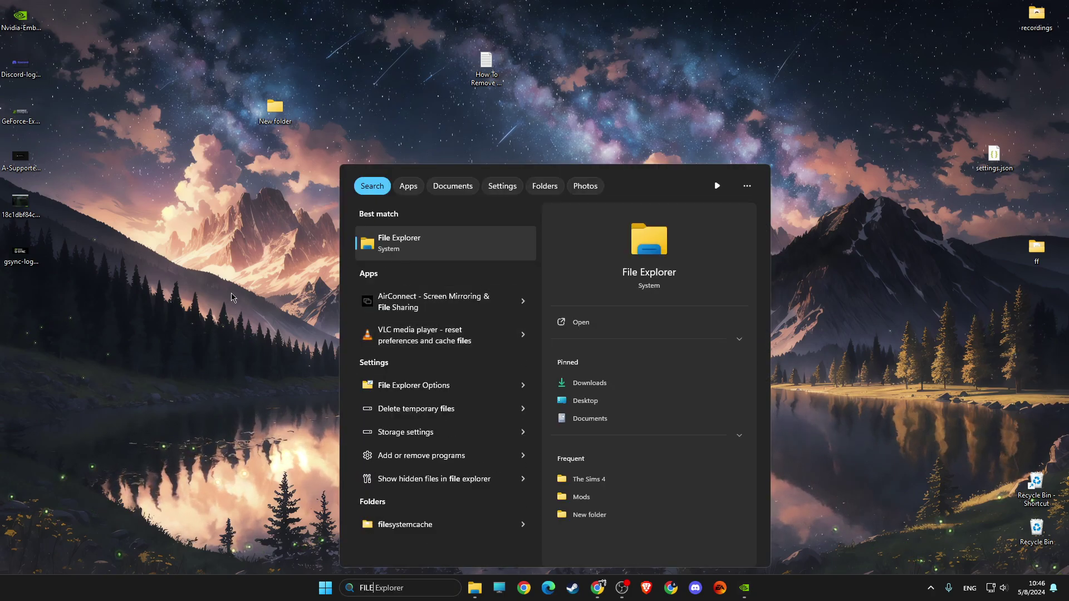
left_click(231, 297)
mouse_move(474, 588)
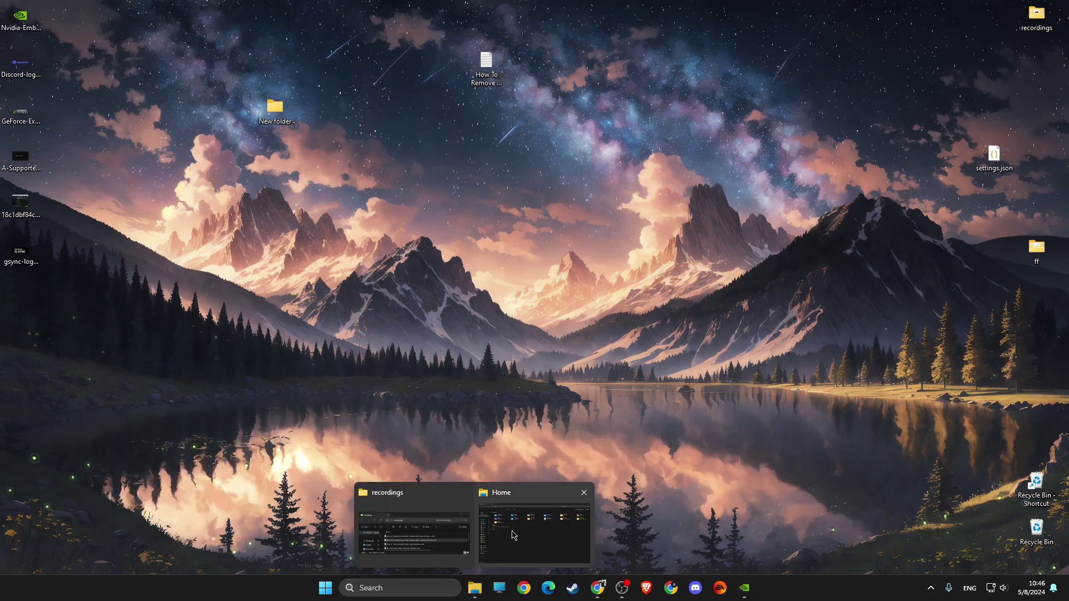
left_click(508, 535)
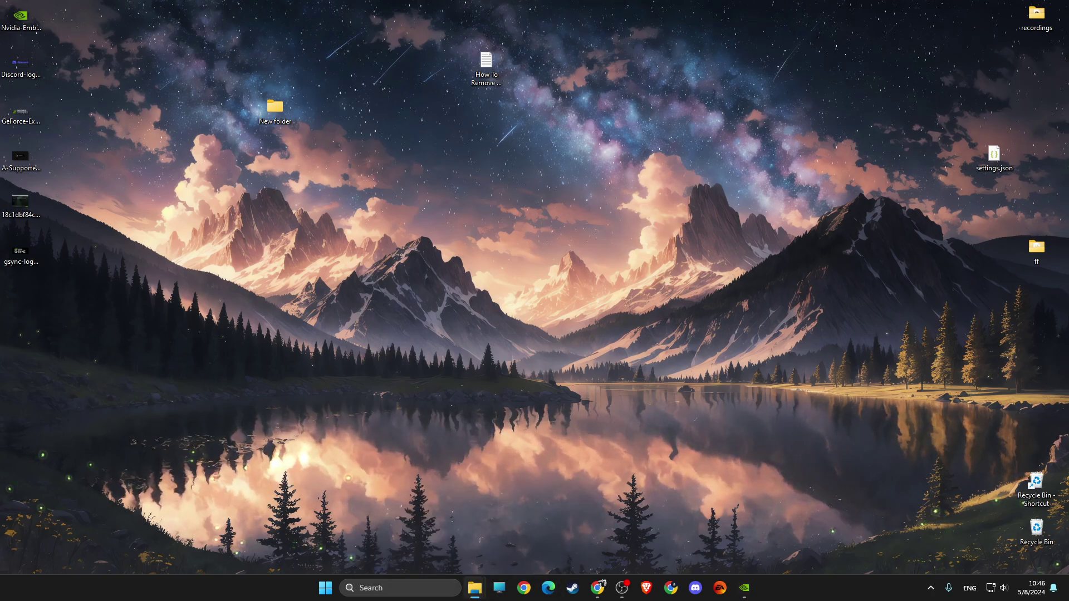
double_click(563, 119)
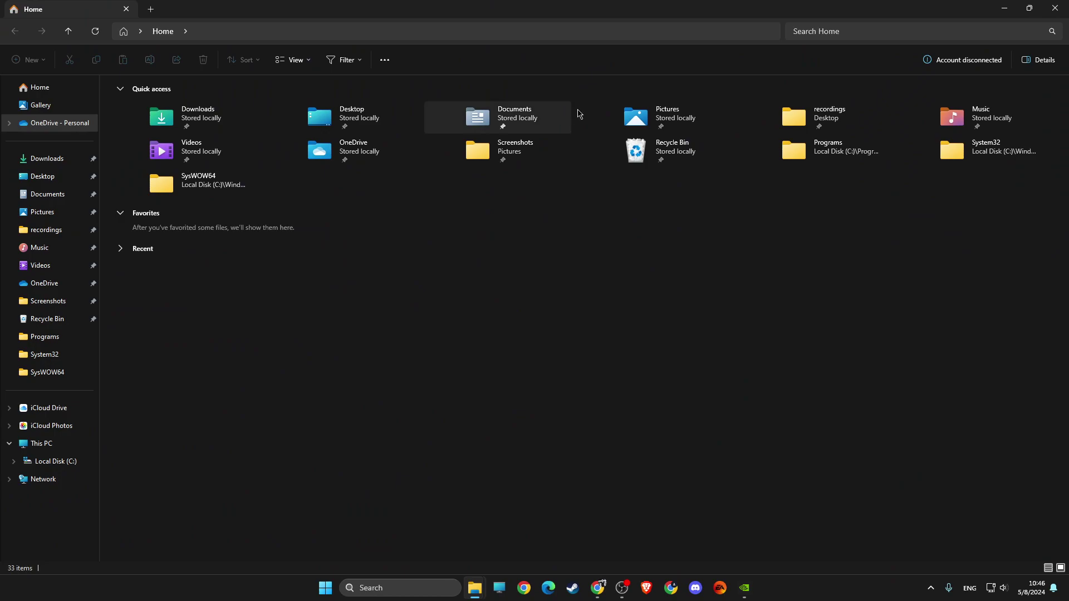
double_click(211, 151)
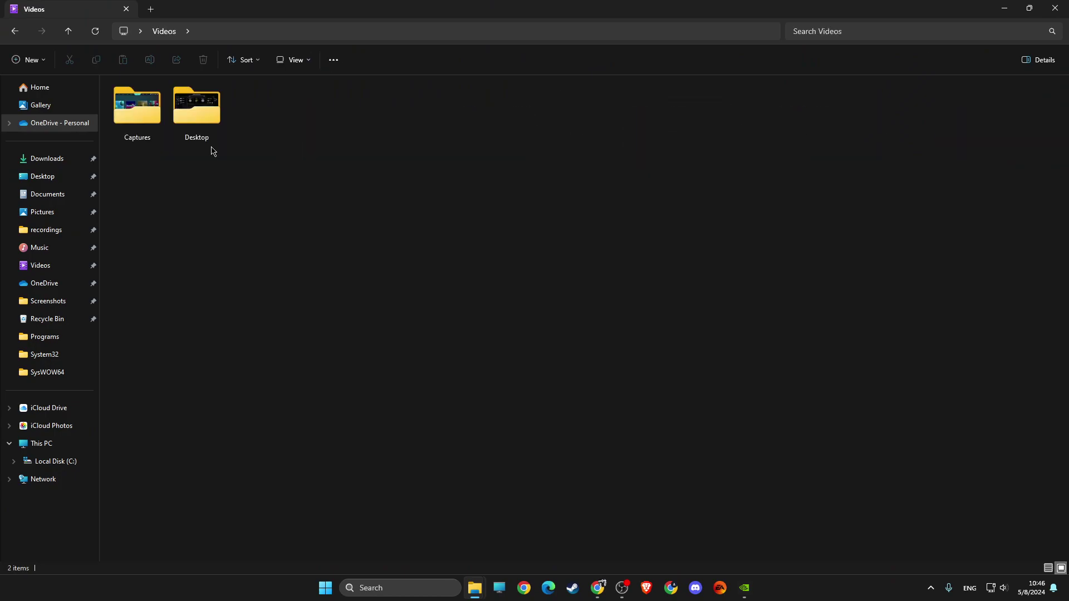
double_click(206, 125)
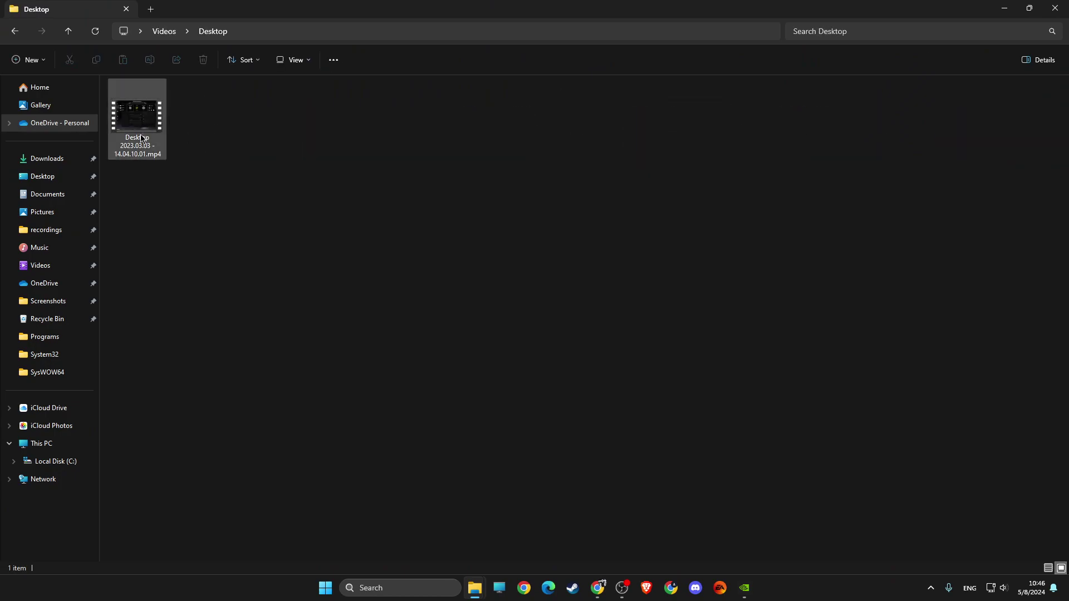
left_click(1057, 6)
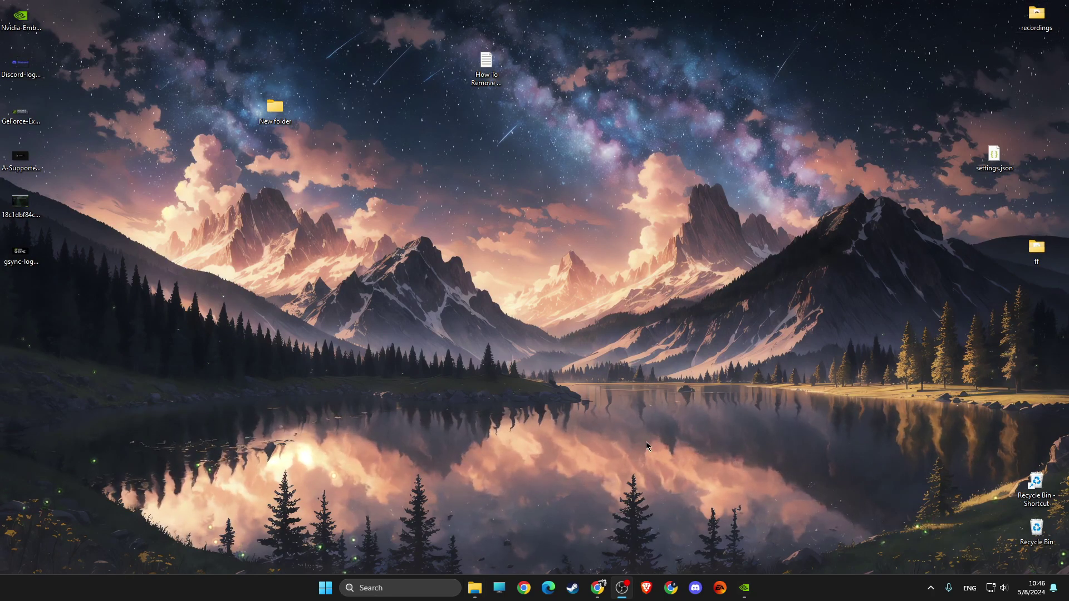
Reopen the overlay menu via GeForce Experience's In-Game Overlay SETTINGS, then Done.
left_click(744, 588)
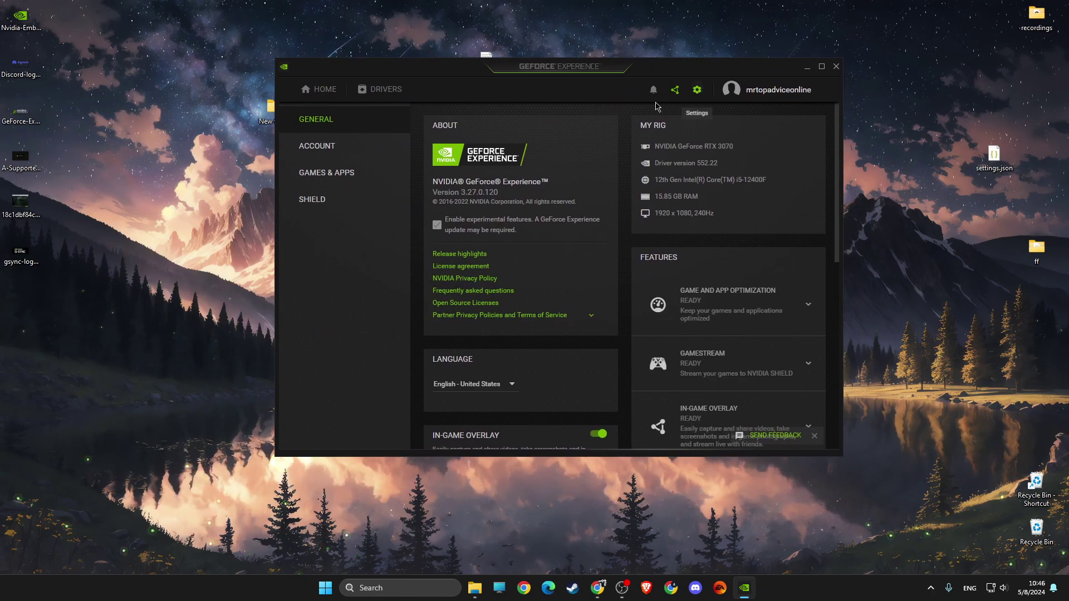
scroll(547, 290, "down", 2)
scroll(547, 289, "down", 2)
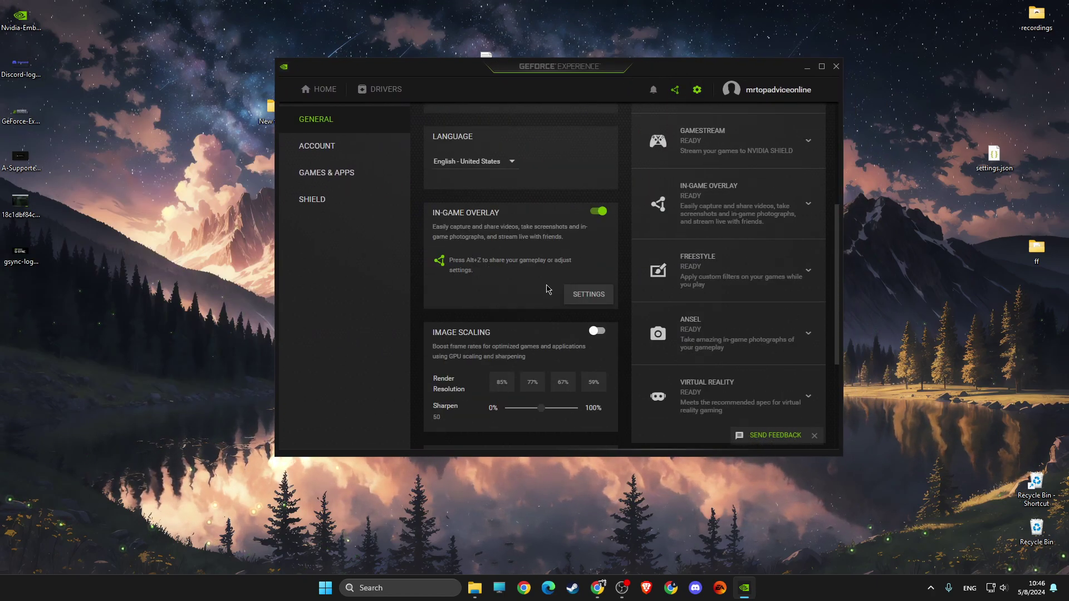
left_click(582, 295)
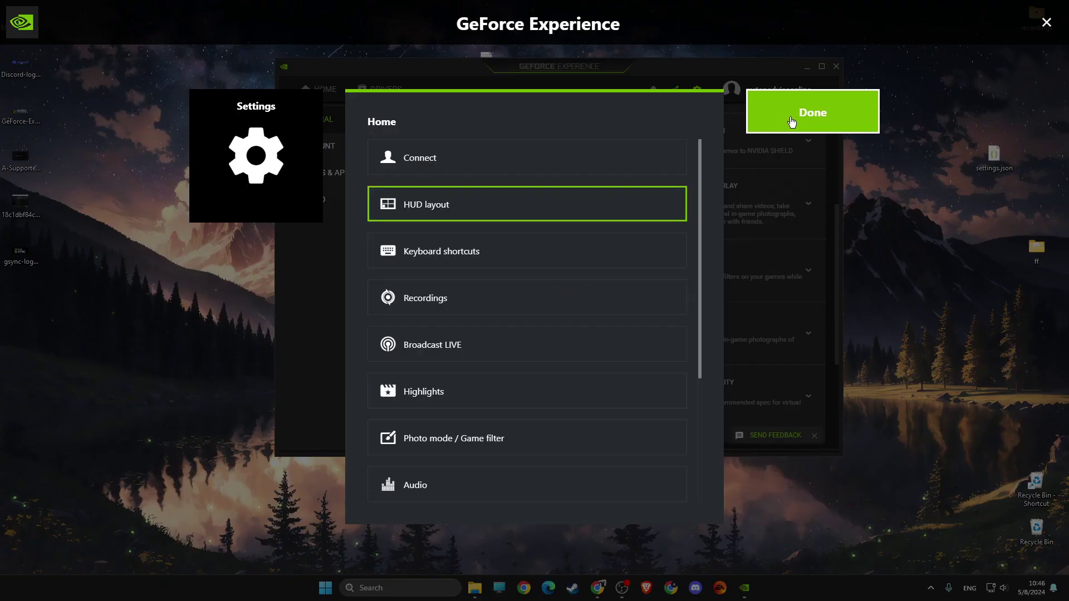
left_click(792, 123)
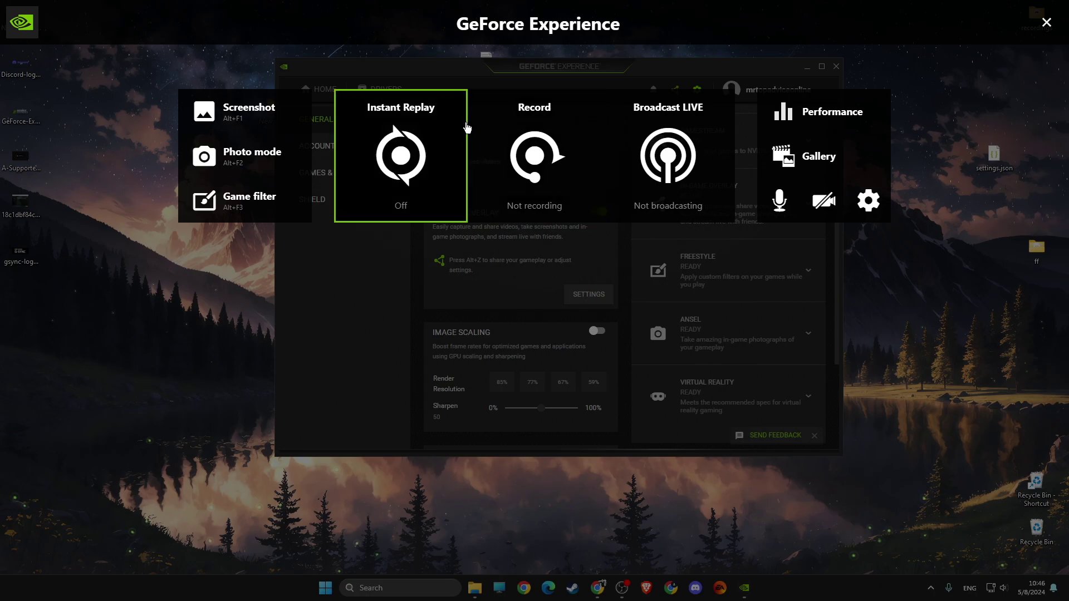
Check the Desktop clip in the Gallery, then close the overlay and the GeForce Experience window.
left_click(824, 156)
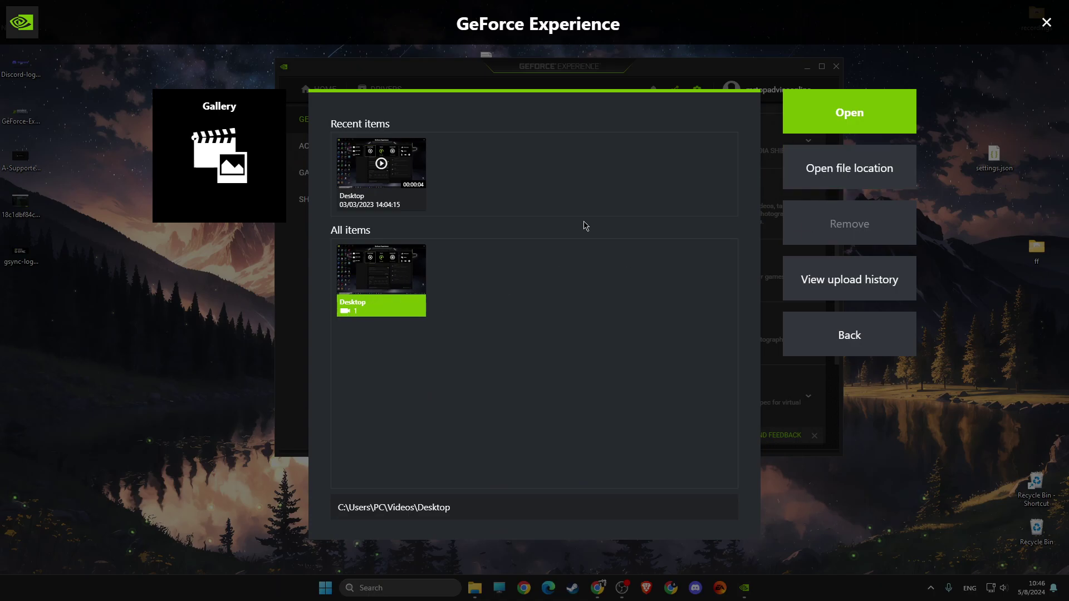
left_click(857, 335)
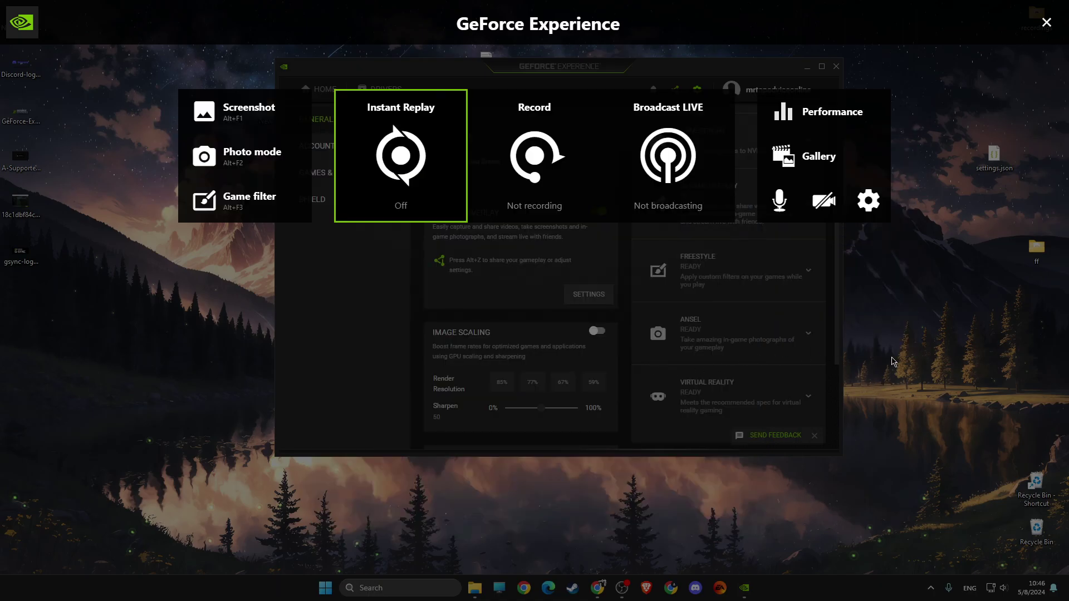
left_click(1046, 23)
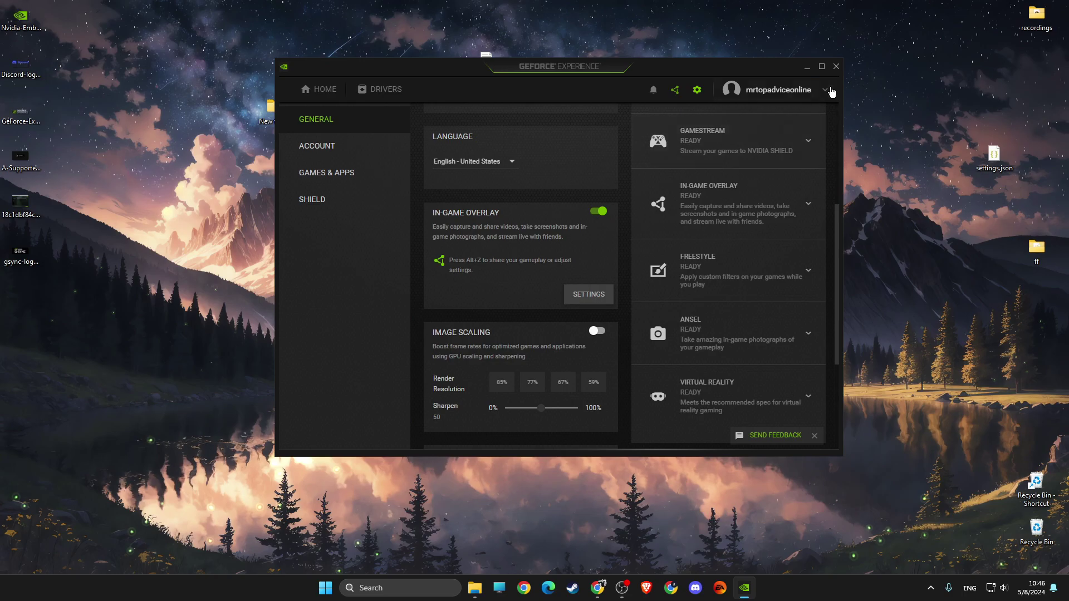
left_click(835, 66)
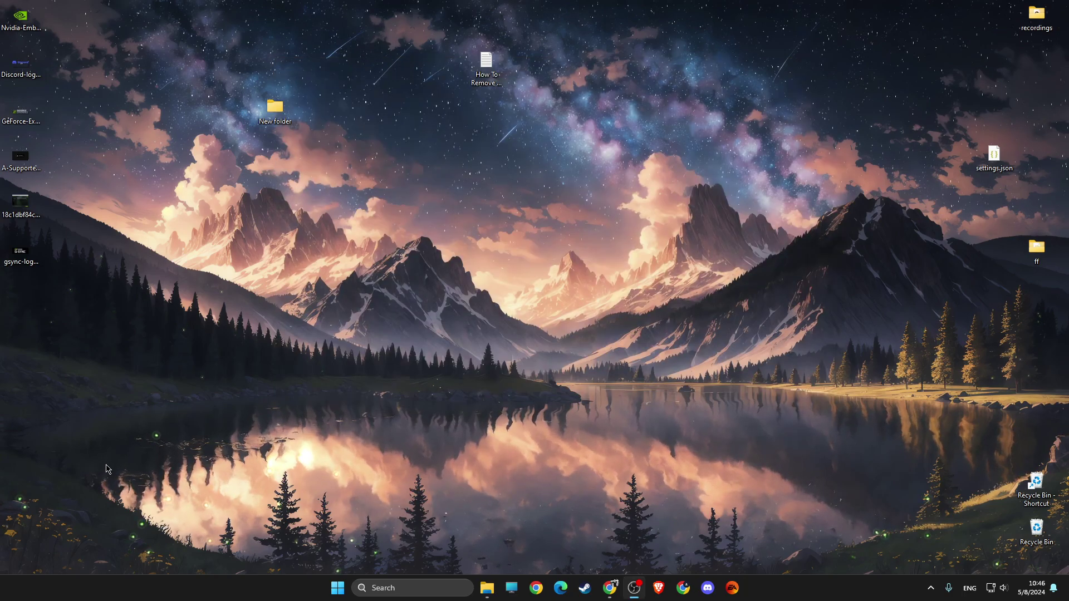